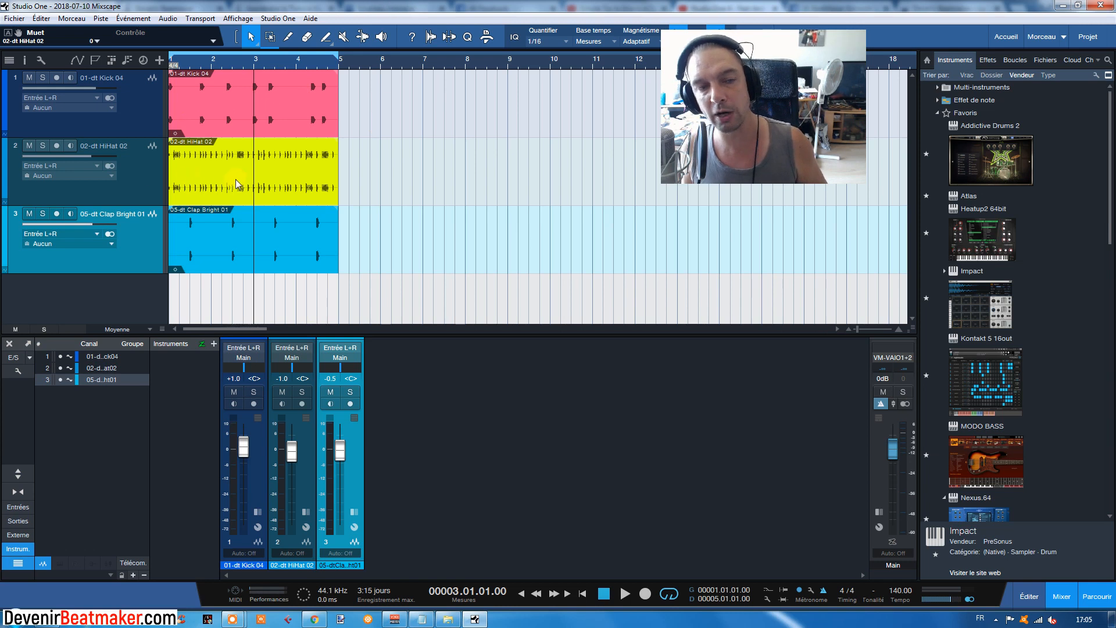
- Play the kick, hi-hat and clap loops together from the start of the song and stop playback
left_click(202, 236)
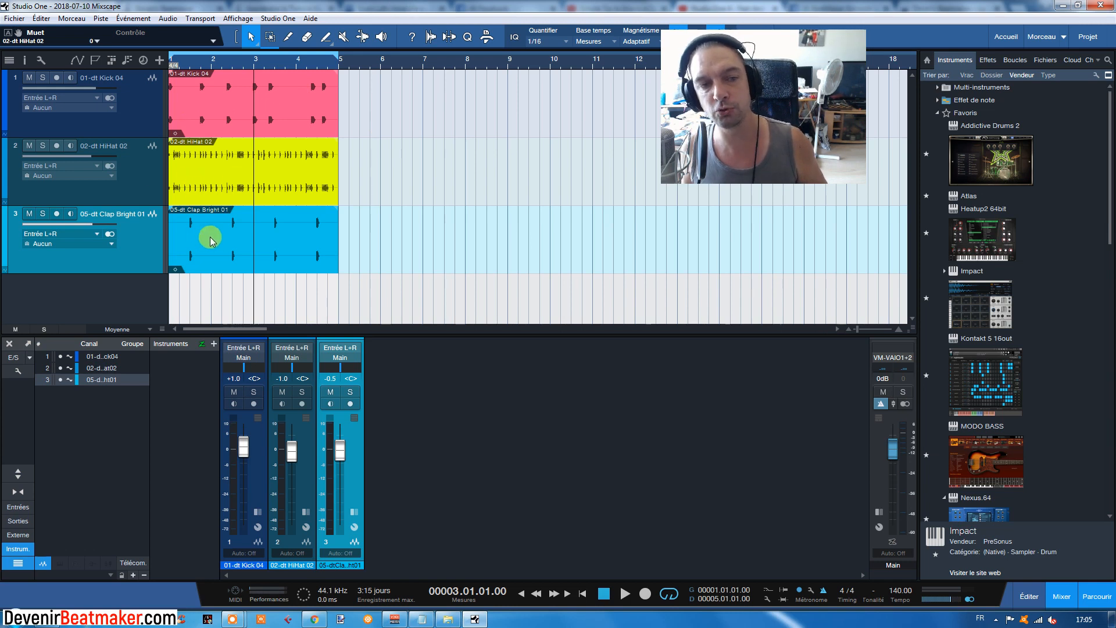
left_click(520, 593)
left_click(627, 594)
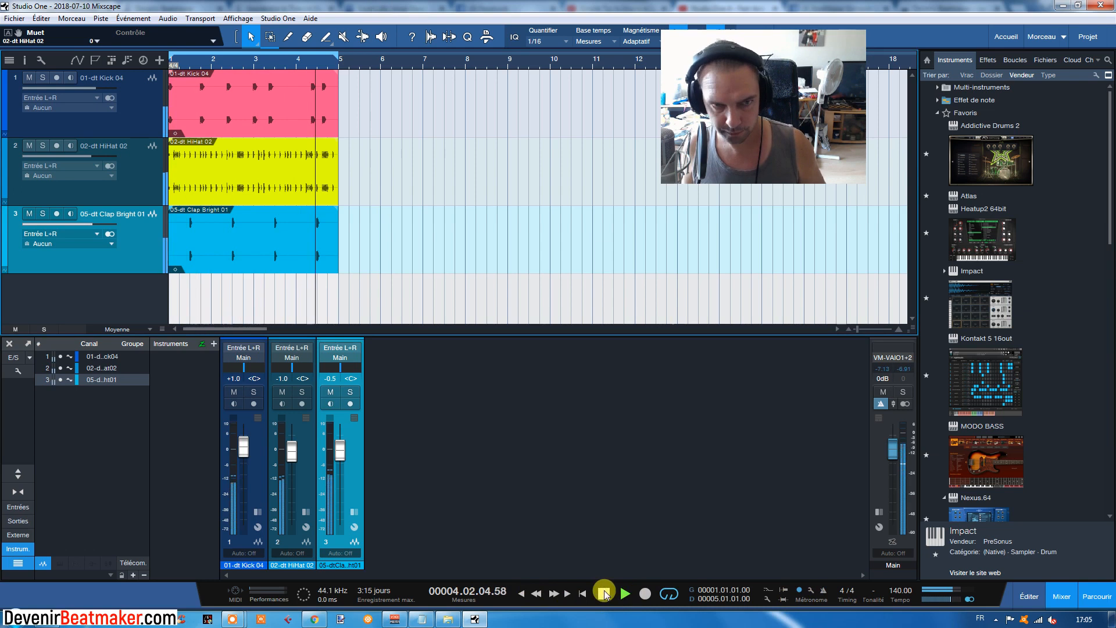
left_click(604, 594)
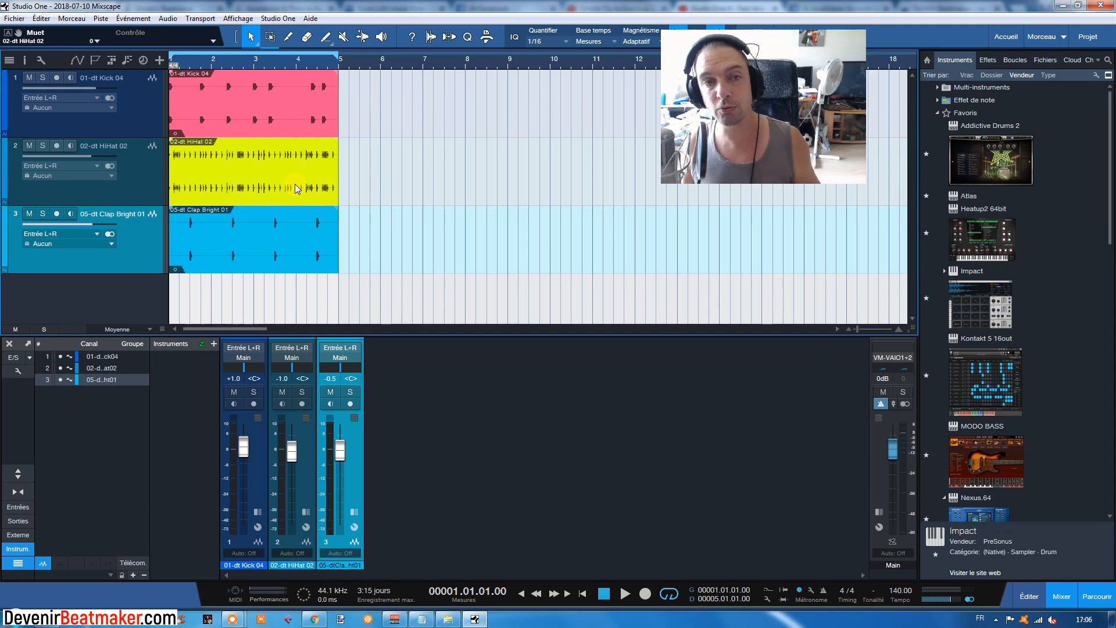
- Show the quantize options in Groove mode and extract the groove from the 02-dt HiHat 02 clip
left_click(468, 38)
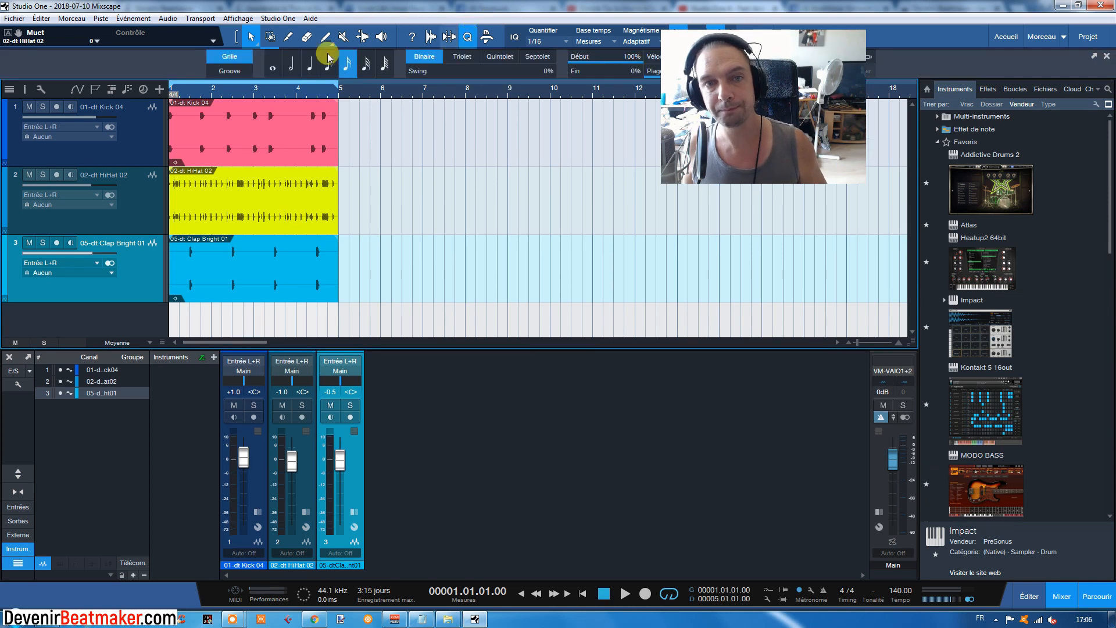
left_click(231, 71)
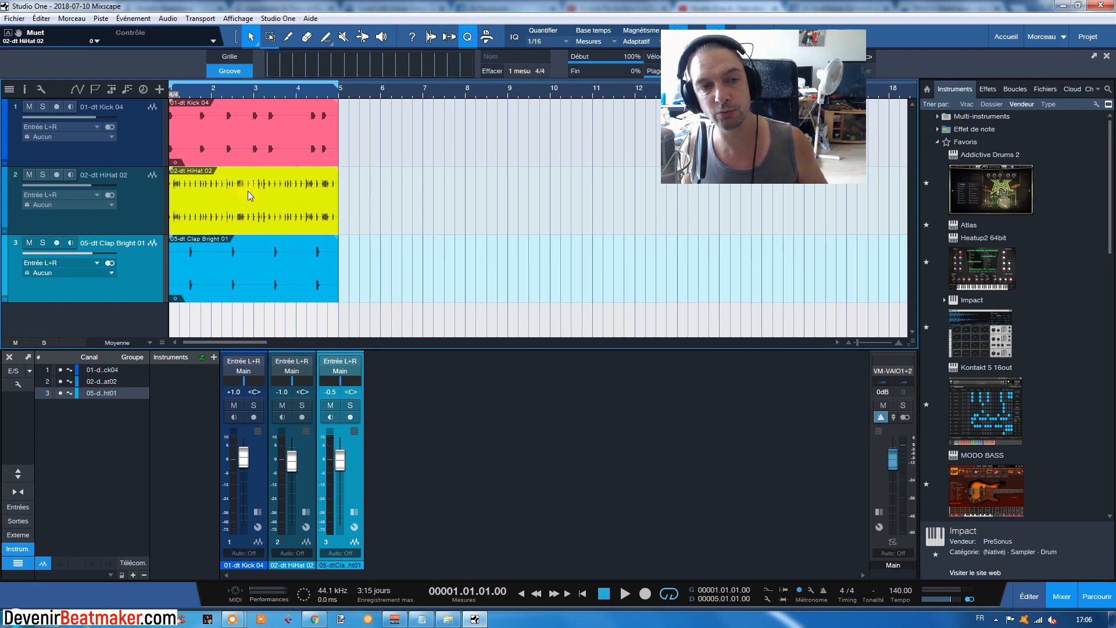
left_click(231, 194)
left_click_drag(203, 200, 312, 73)
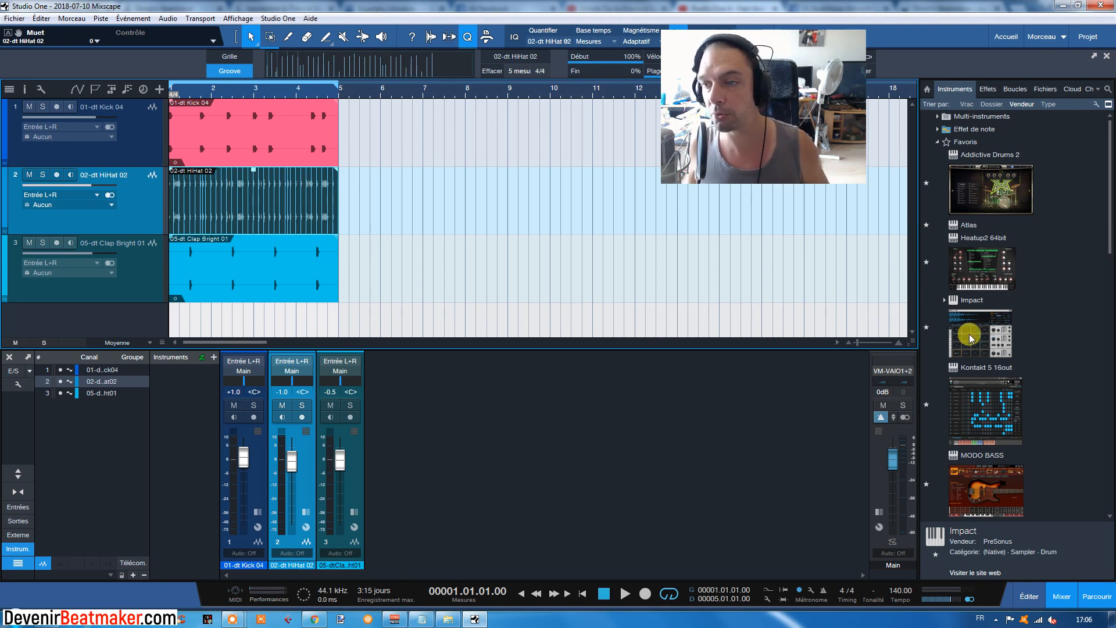
- Add an Impact XT instrument track below the audio tracks and load the Chill Hop preset
left_click_drag(958, 319, 305, 315)
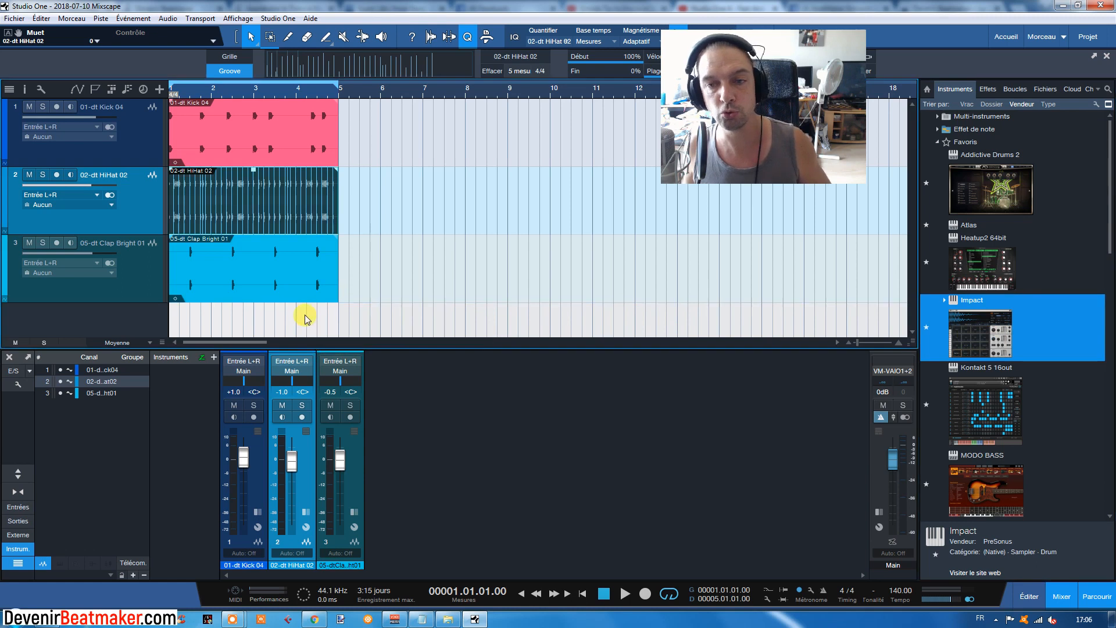
left_click_drag(287, 87, 436, 85)
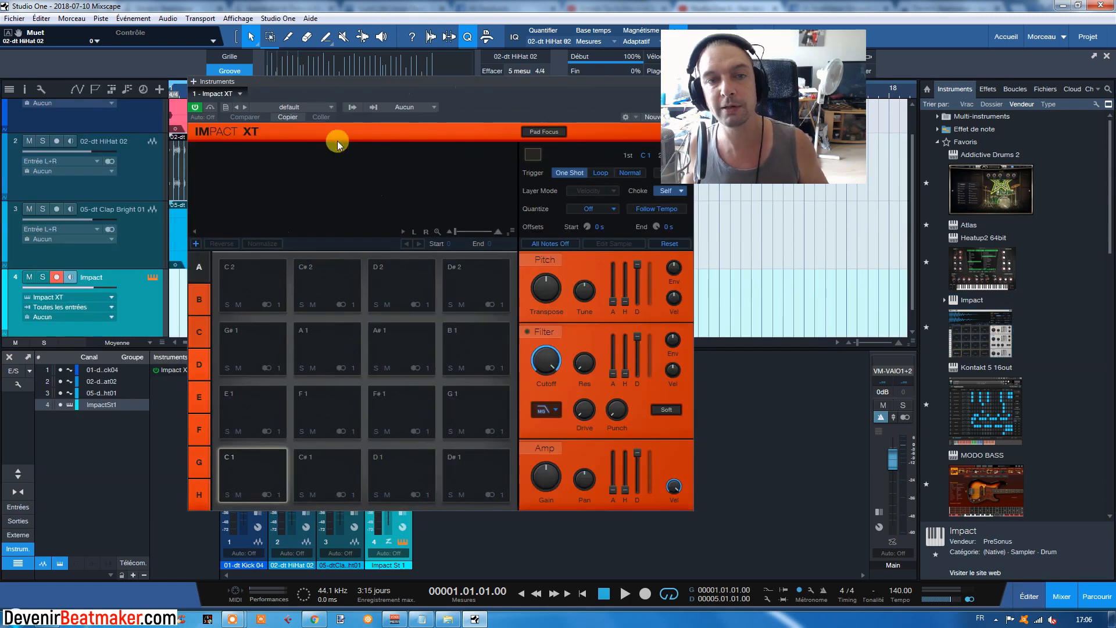
left_click(329, 108)
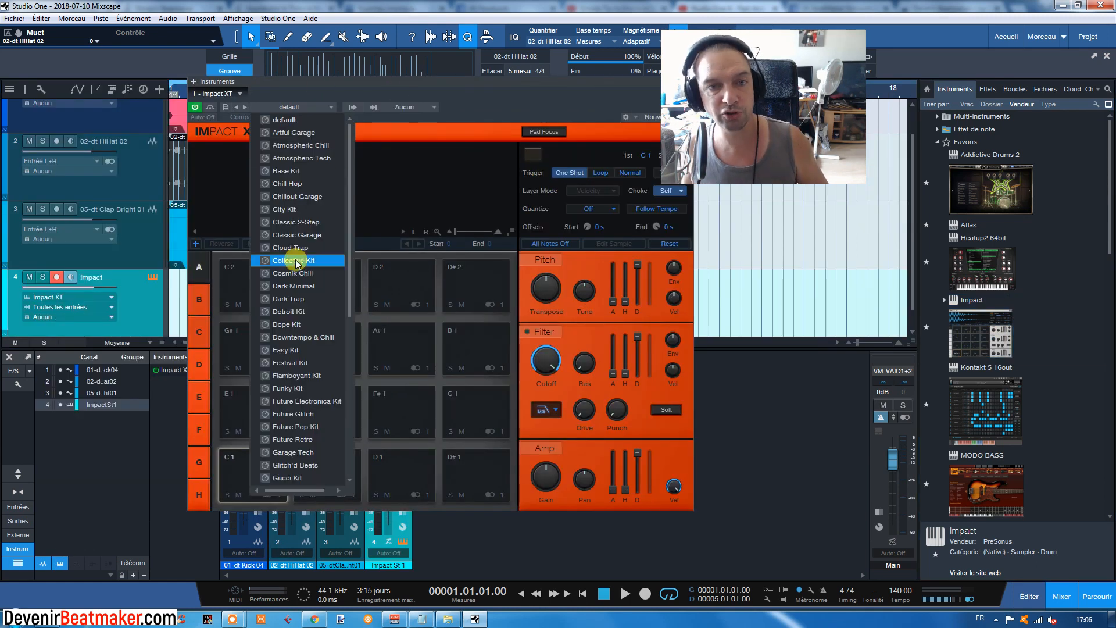
left_click(297, 209)
left_click(471, 99)
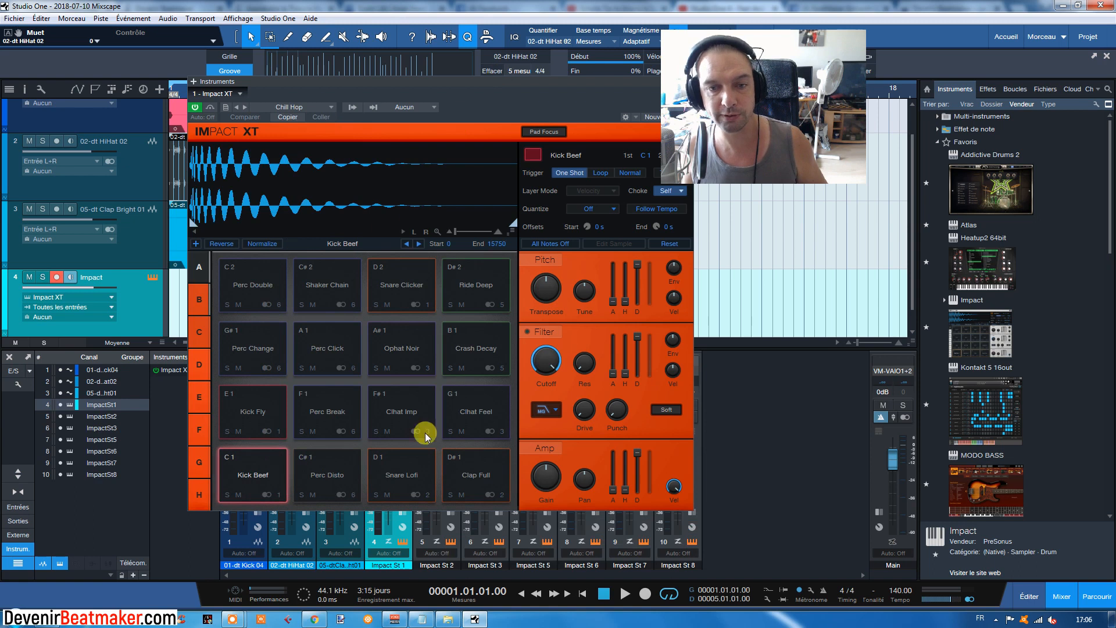
- Audition the Clhat Imp pad to identify its note and close the Impact XT window
left_click(395, 409)
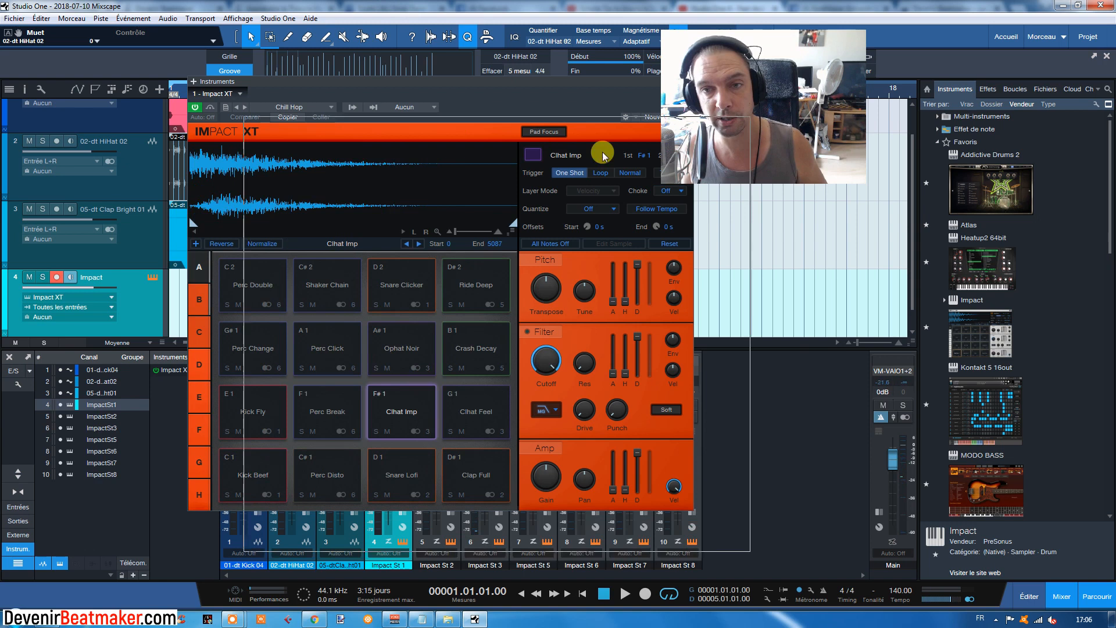
left_click_drag(552, 179, 431, 232)
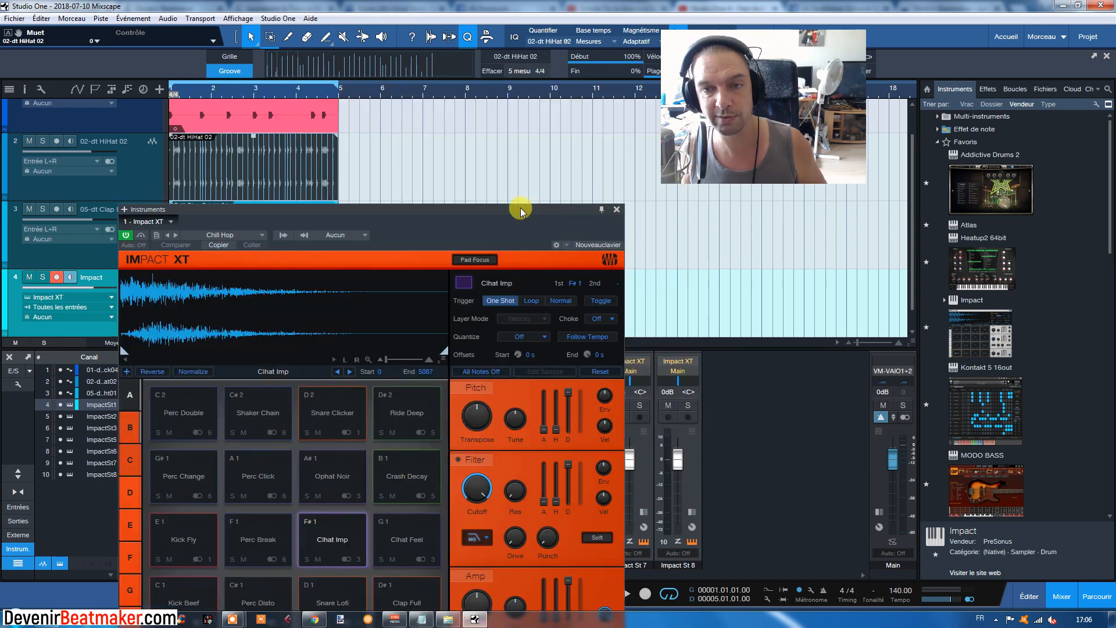
left_click(617, 210)
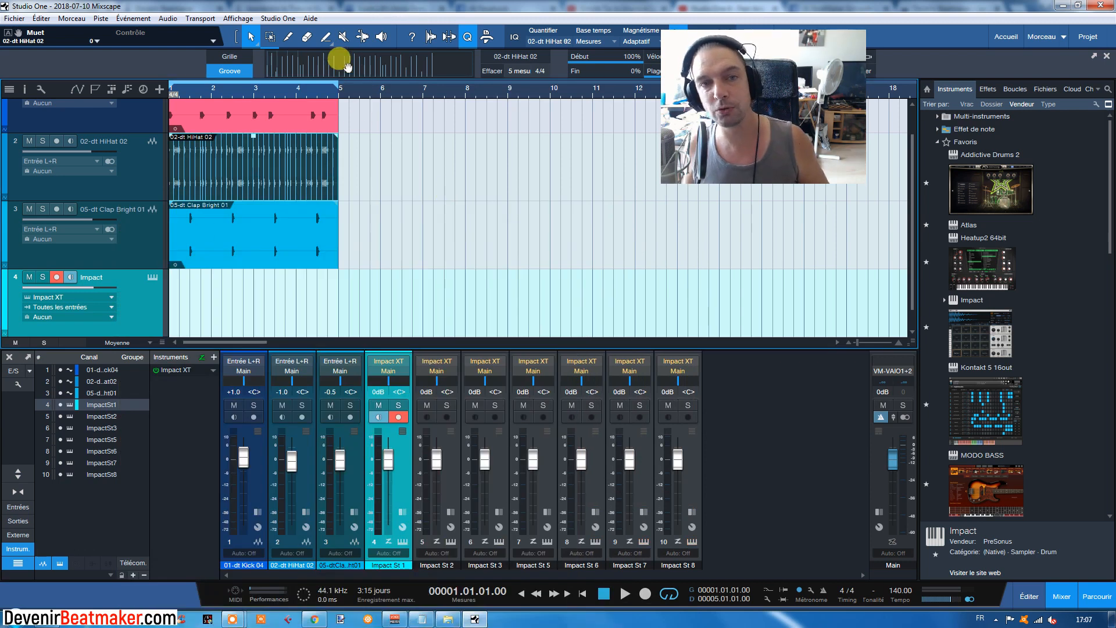
- Place the extracted hi-hat groove at the start of the Impact track and trim the part to end at bar 5
left_click_drag(370, 69, 186, 283)
left_click_drag(380, 307, 332, 317)
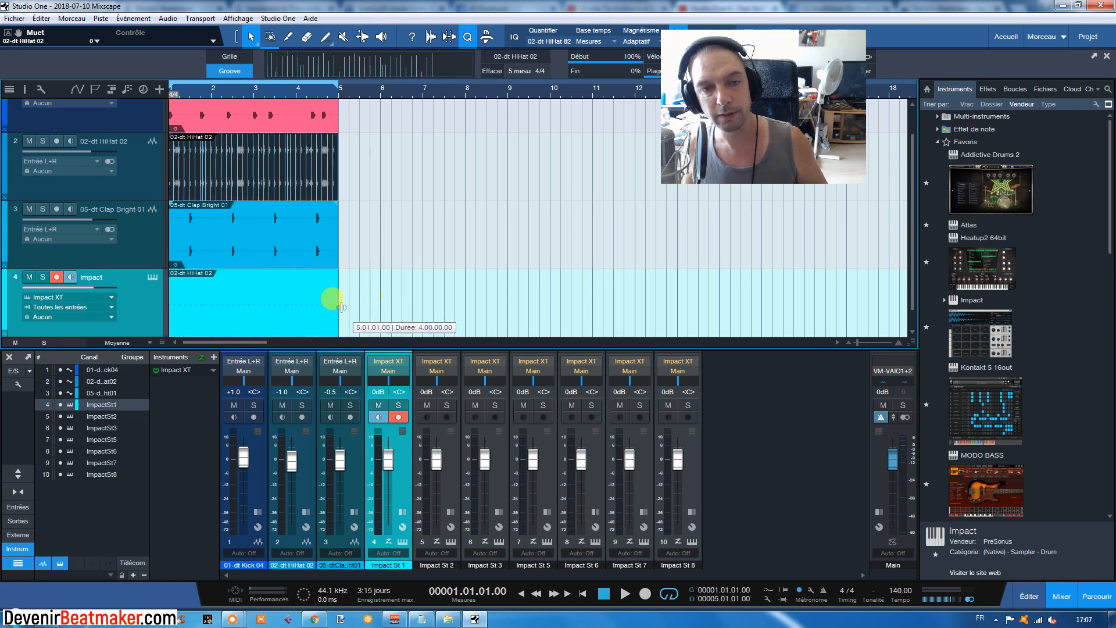
- Transpose all notes of the hi-hat part on the Impact track to the Clhat Imp pad
double_click(210, 314)
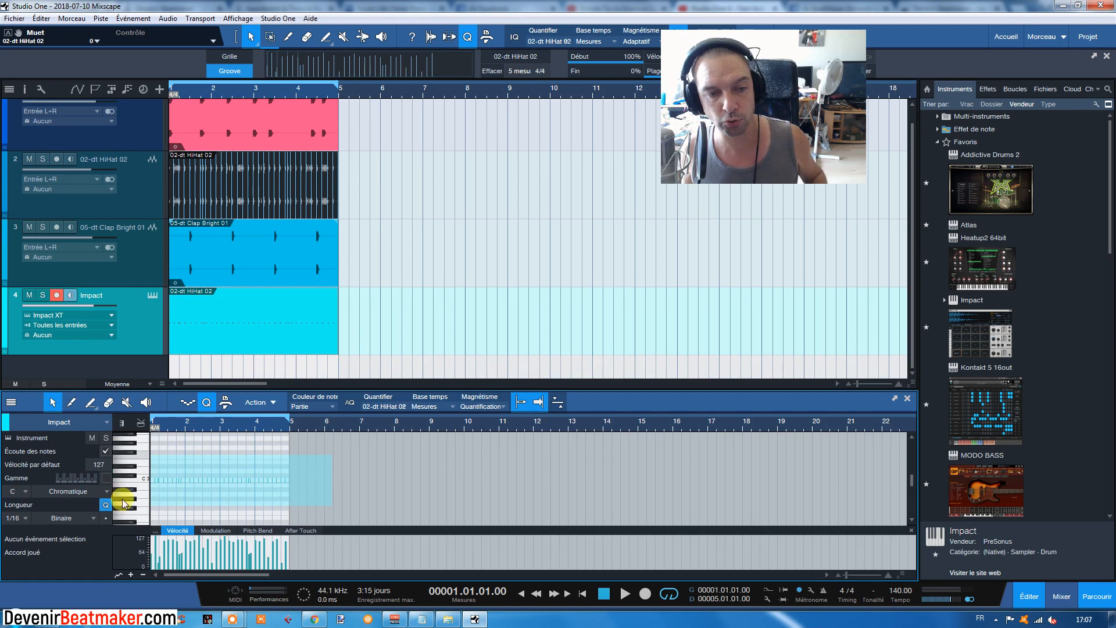
left_click(157, 480)
key("shift+Down")
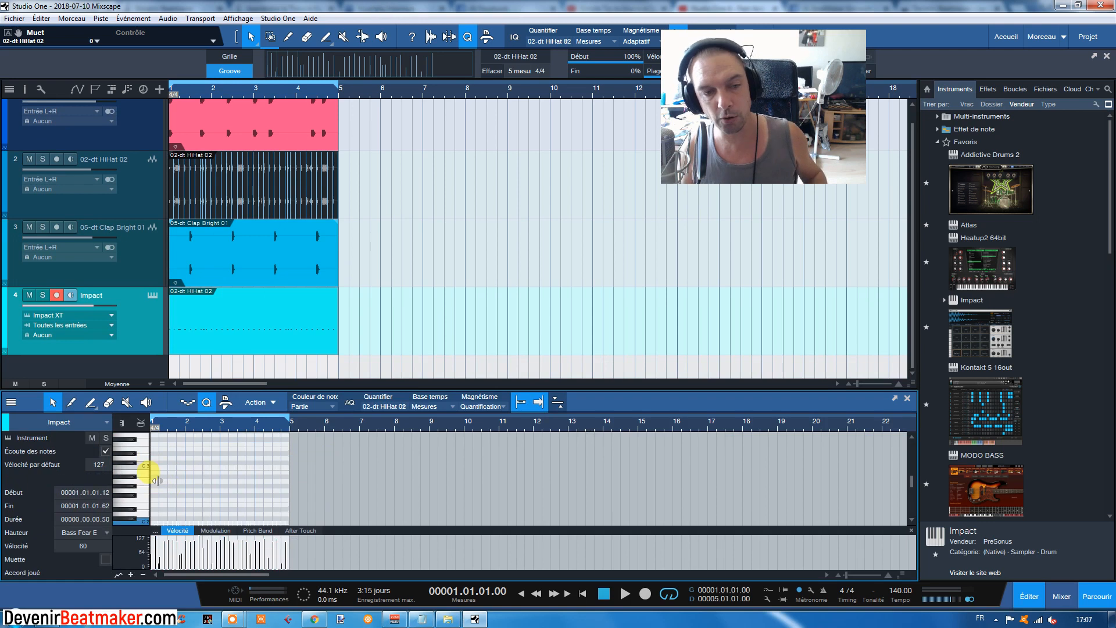
key("shift+Down")
key("Up")
key("Up")
key("Up")
key("Up")
key("Up")
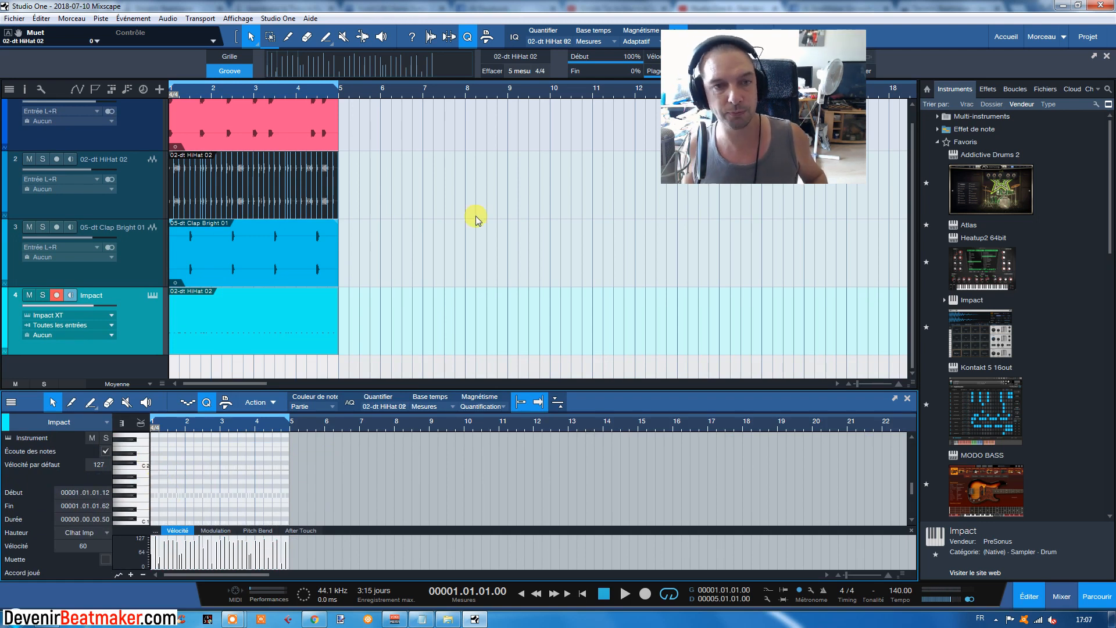
- Mute the original 02-dt HiHat 02 track and lower the Impact St 3 channel to -6.5 dB during playback
left_click(29, 159)
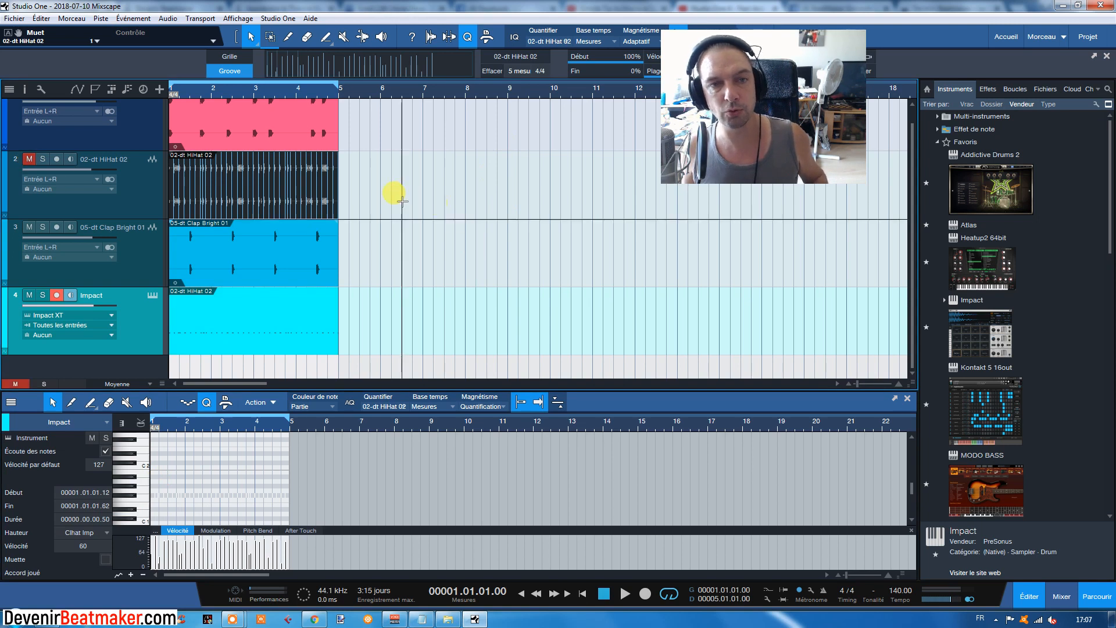
scroll(395, 192, "down", 1)
left_click(1061, 596)
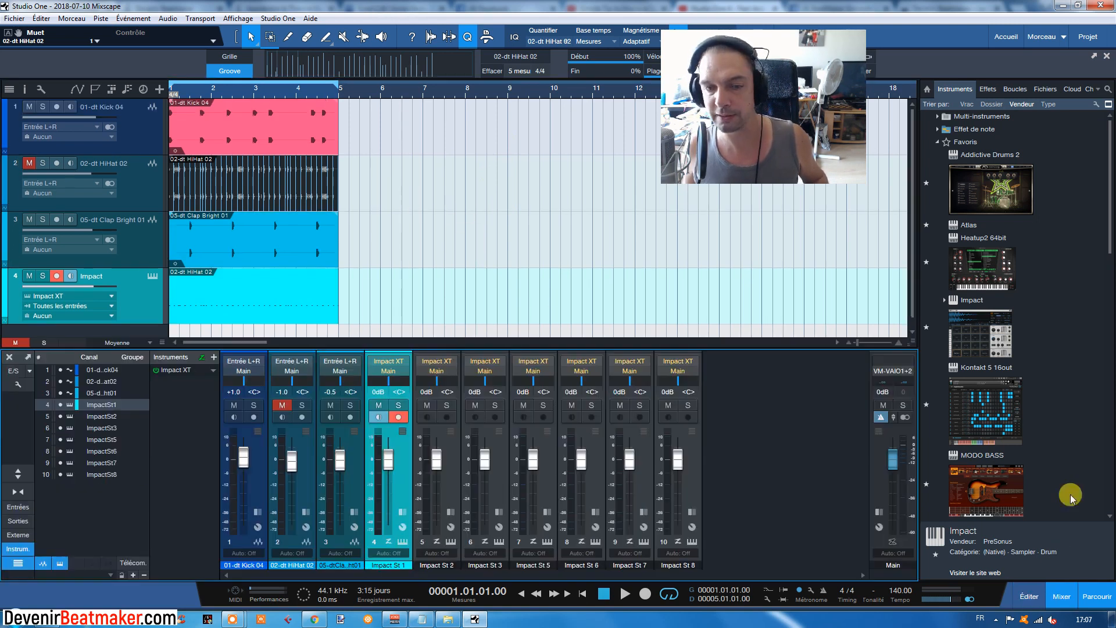
left_click(625, 593)
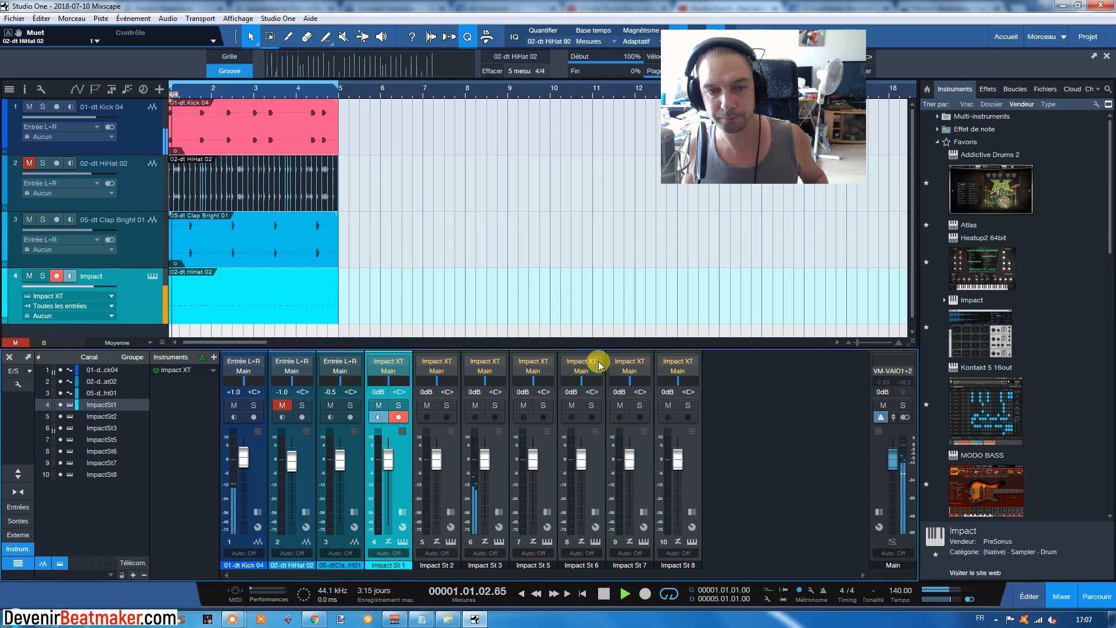
mouse_move(483, 456)
left_mouse_down()
mouse_move(483, 472)
mouse_move(471, 465)
mouse_move(483, 473)
left_mouse_up()
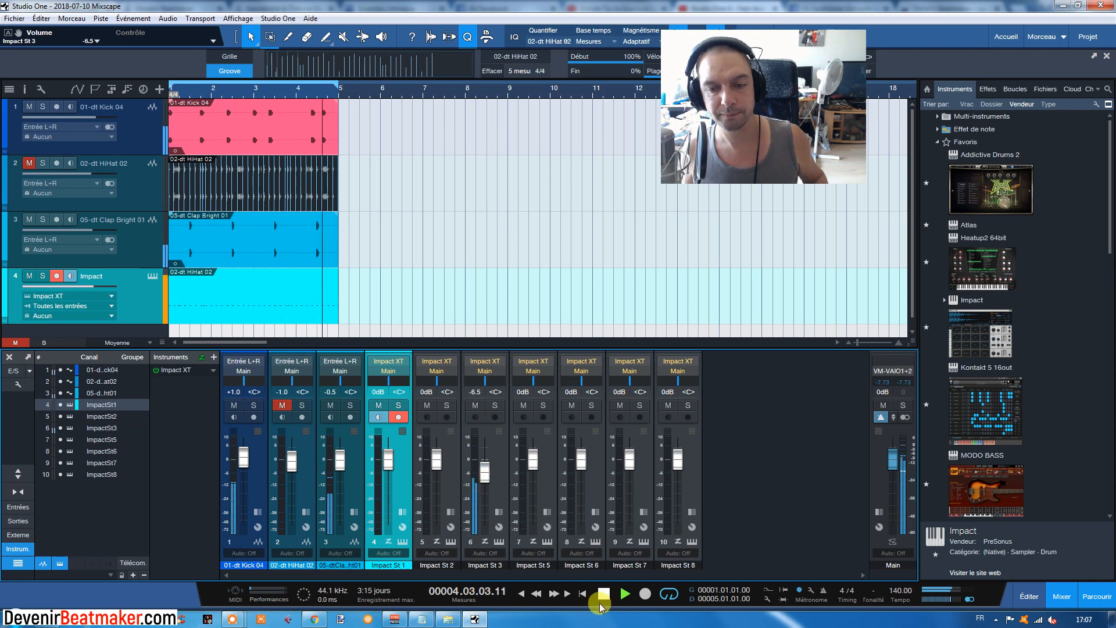
left_click(603, 597)
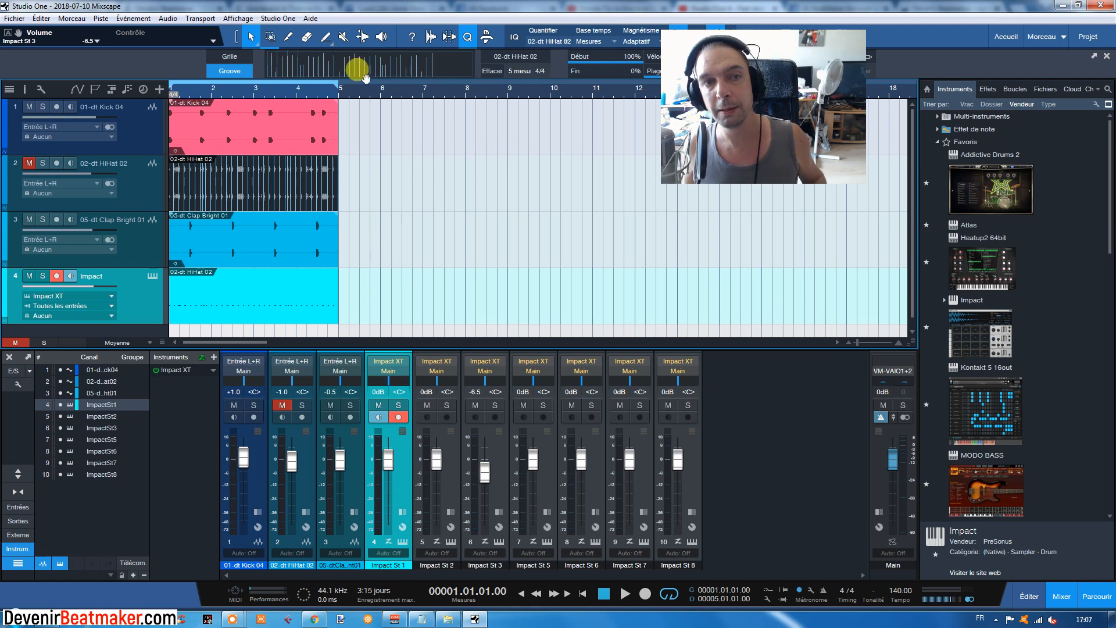
- Clear the stored groove and extract the groove from the 01-dt Kick 04 clip
left_click(492, 71)
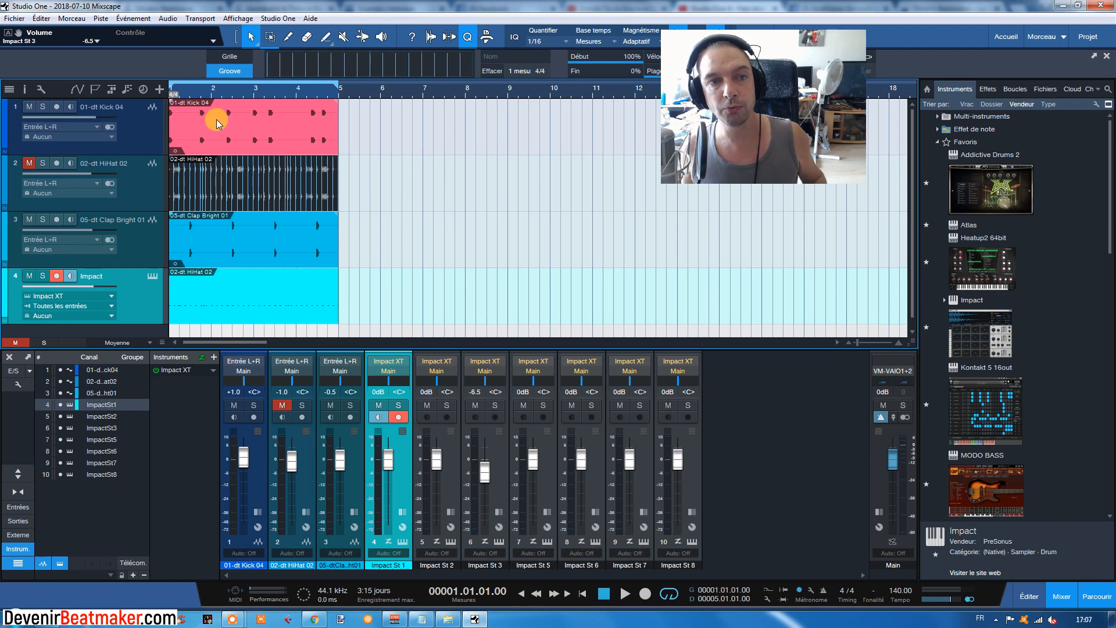
left_click_drag(216, 113, 301, 70)
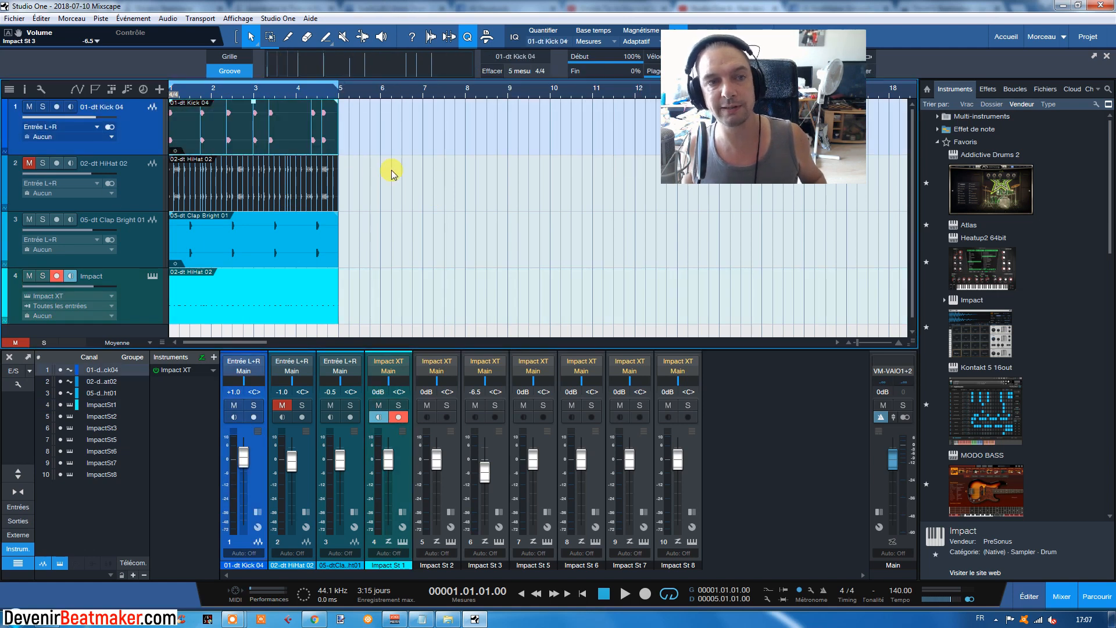
- Duplicate the Impact track and place the kick groove on the copy, trimmed to end at bar 5
scroll(385, 172, "down", 1)
right_click(142, 288)
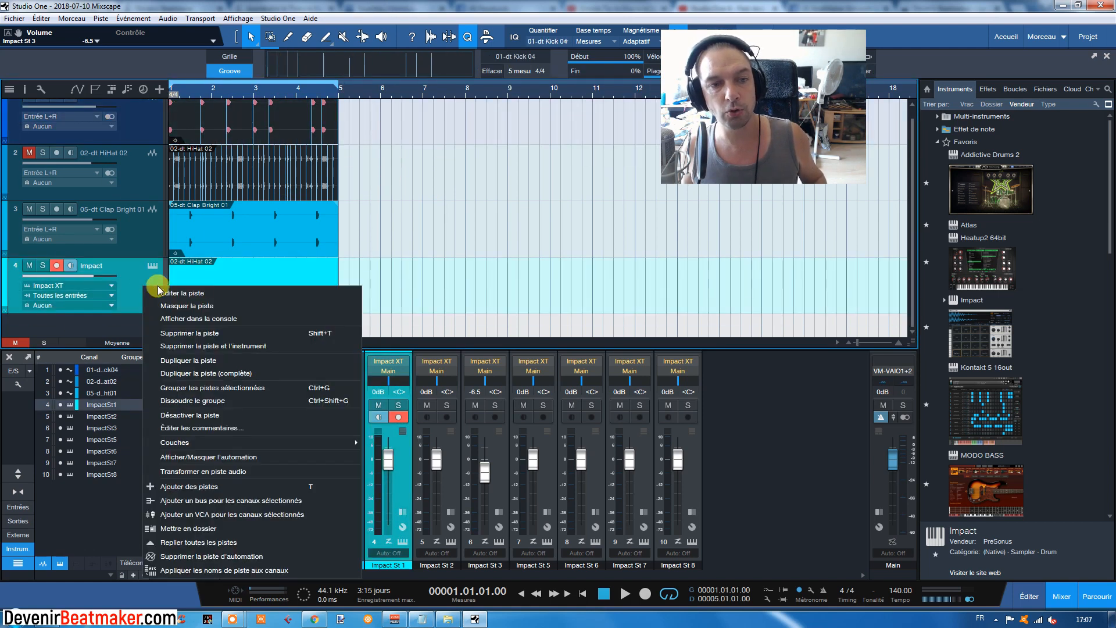
left_click(194, 363)
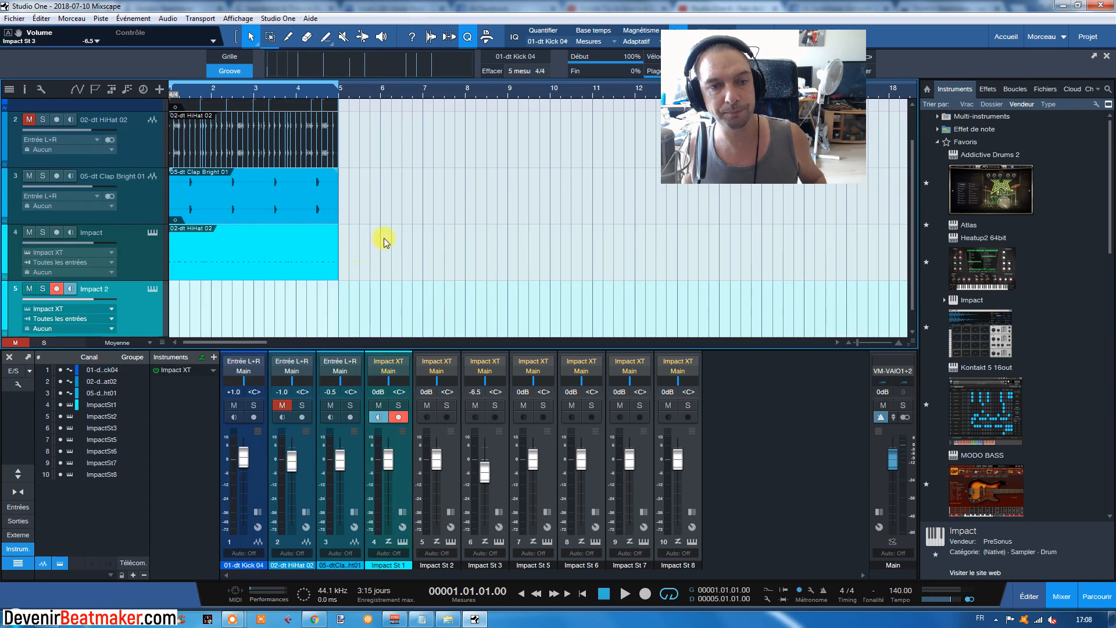
left_click_drag(383, 70, 192, 303)
left_click_drag(381, 305, 337, 308)
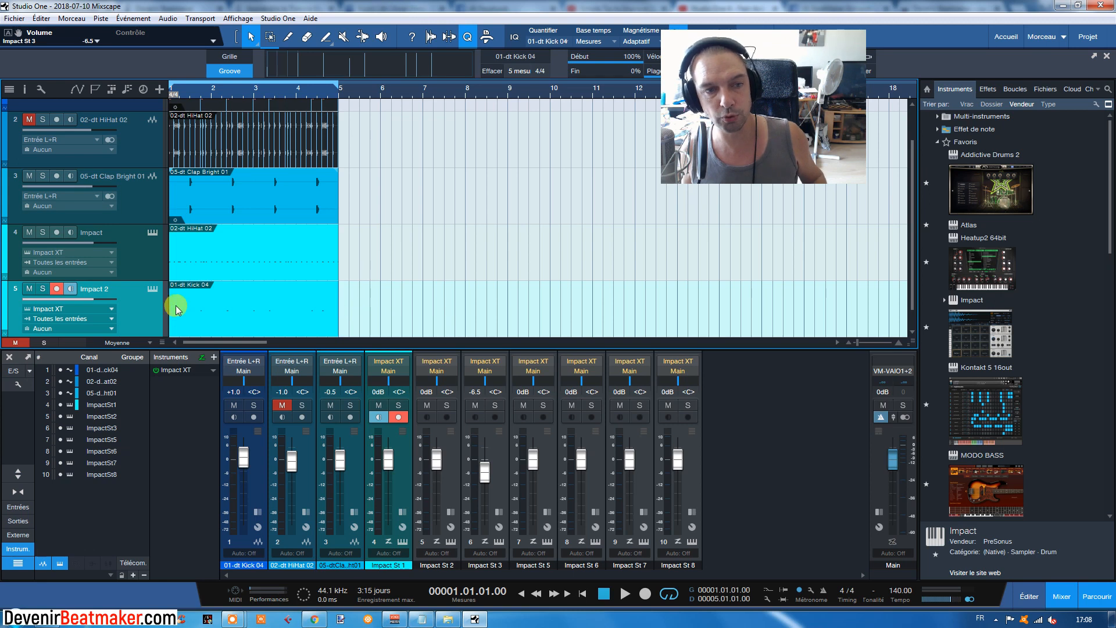
- Transpose all notes of the kick part on the Impact 2 track to the Kick Beef pad
left_click(152, 290)
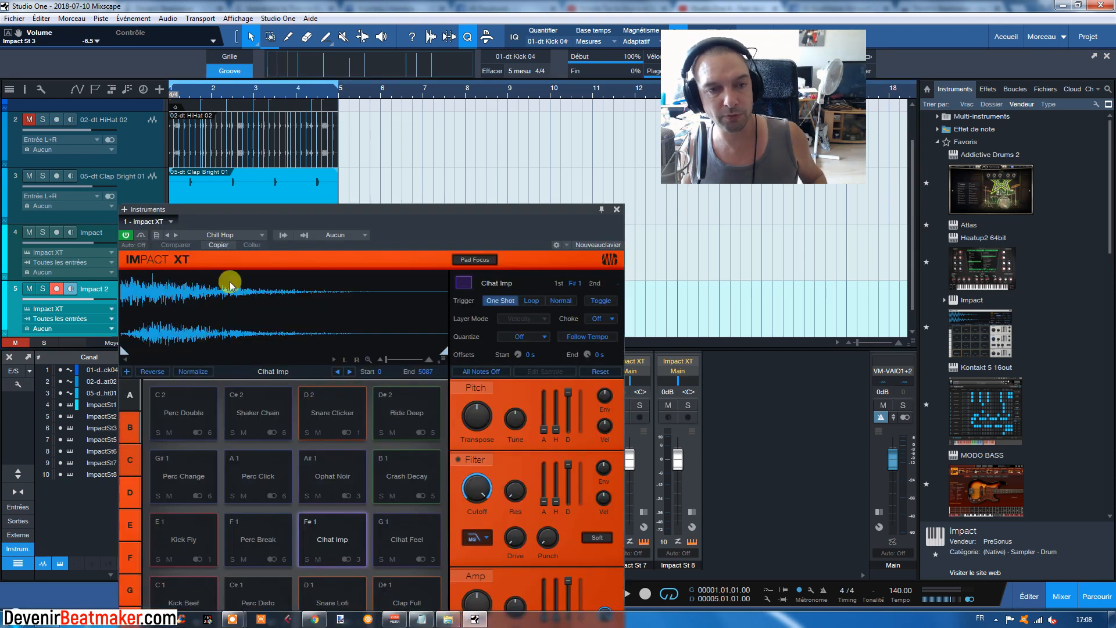
left_click(615, 210)
double_click(300, 300)
left_click_drag(351, 459, 87, 500)
key("shift+Down")
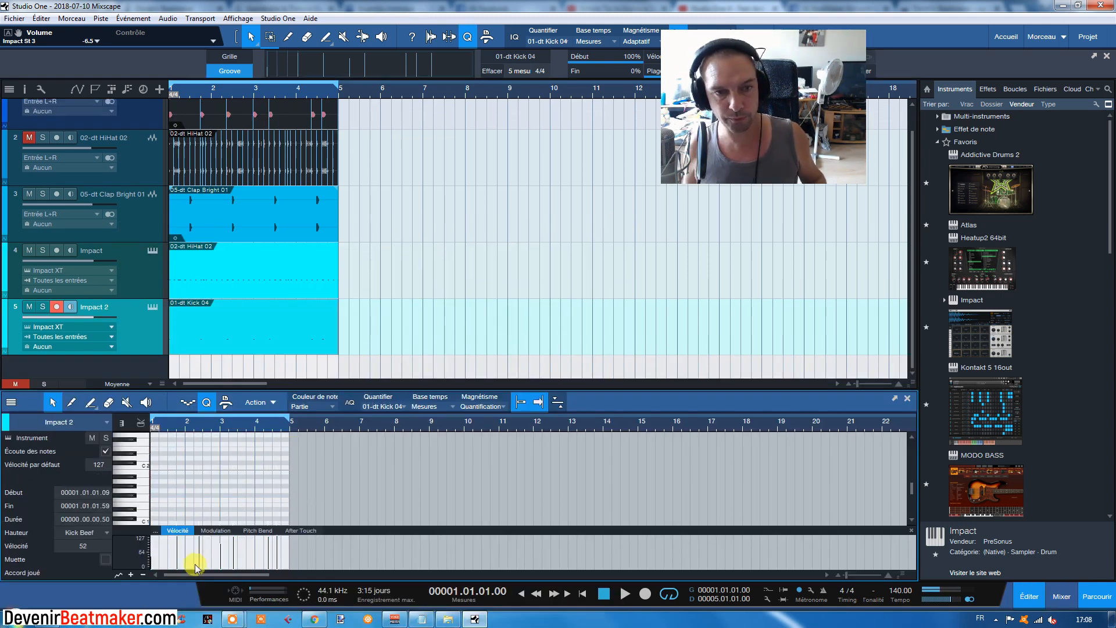
- Mute the original 01-dt Kick 04 track and play the loop with the converted hi-hat and kick parts
scroll(471, 169, "up", 1)
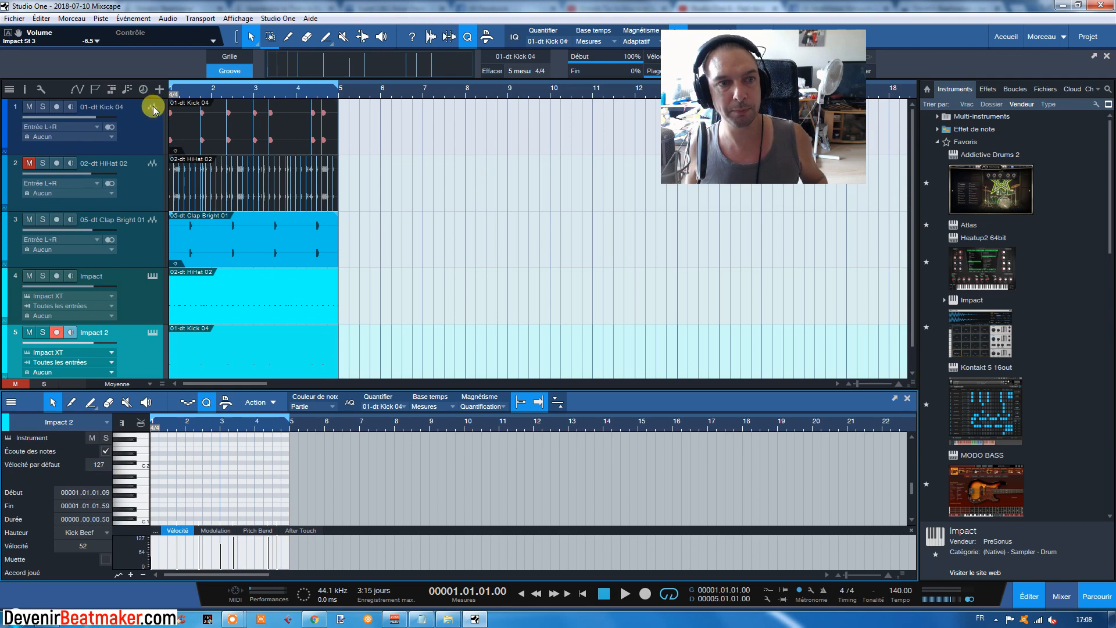
left_click(29, 107)
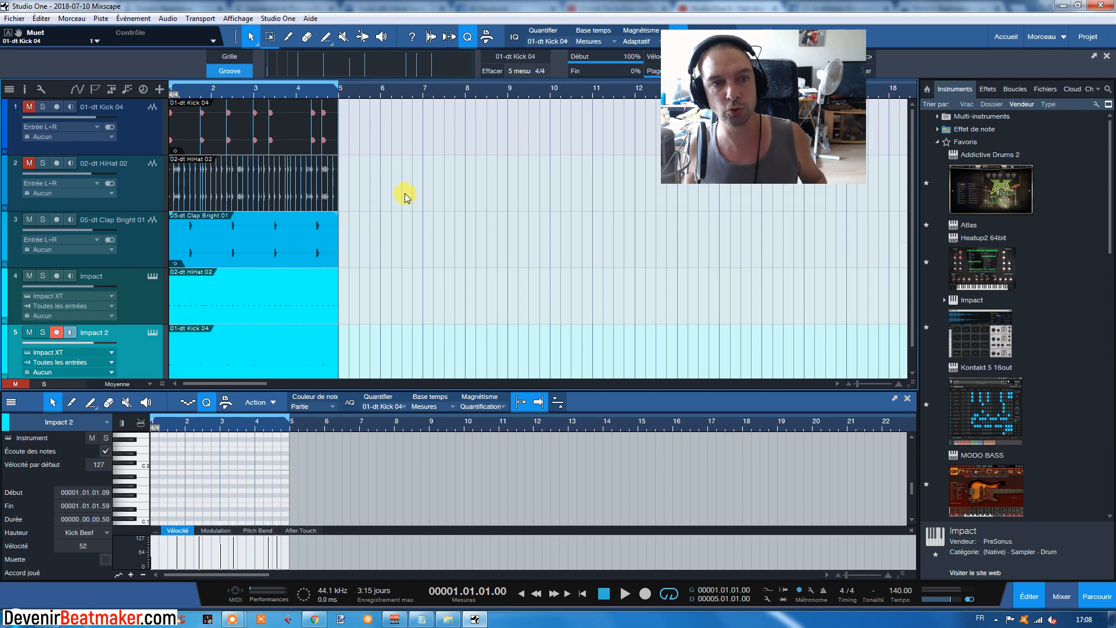
scroll(407, 200, "down", 1)
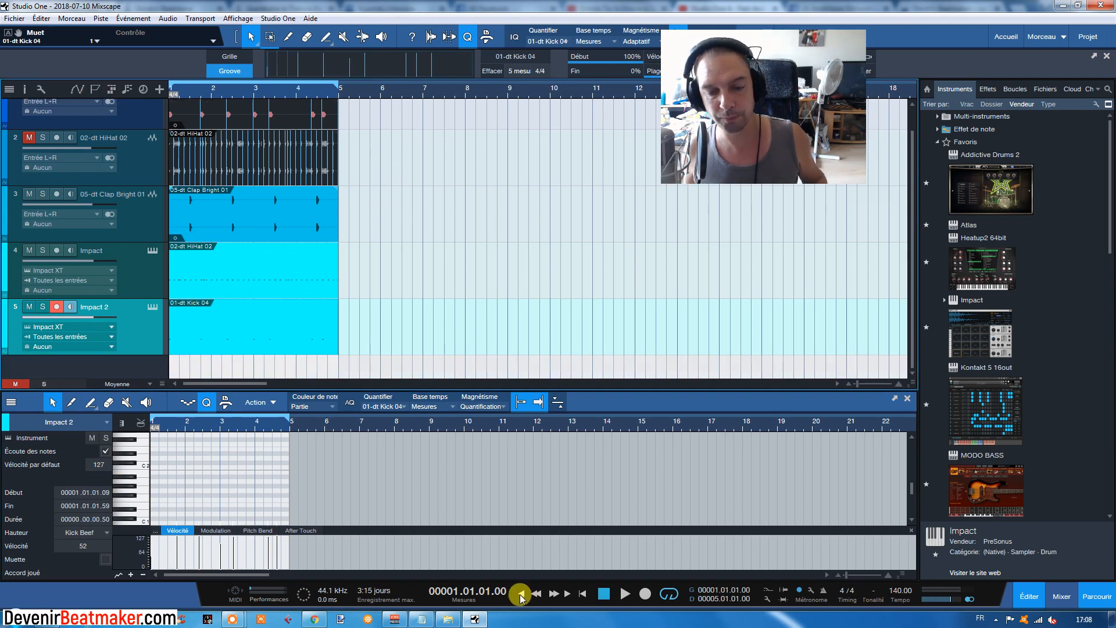
key("space")
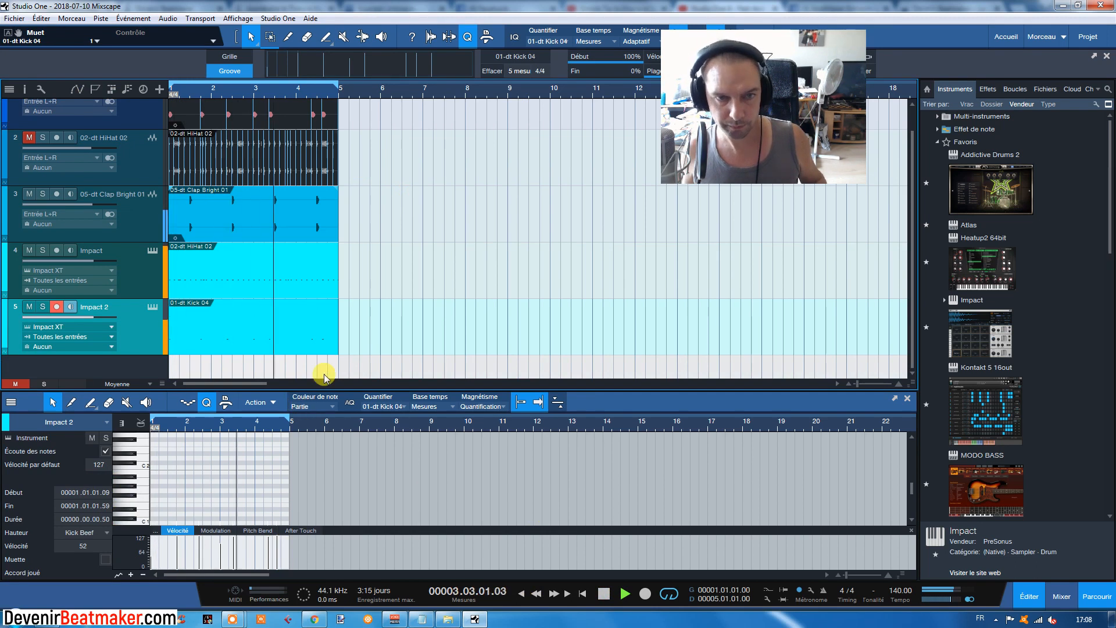
left_click(602, 592)
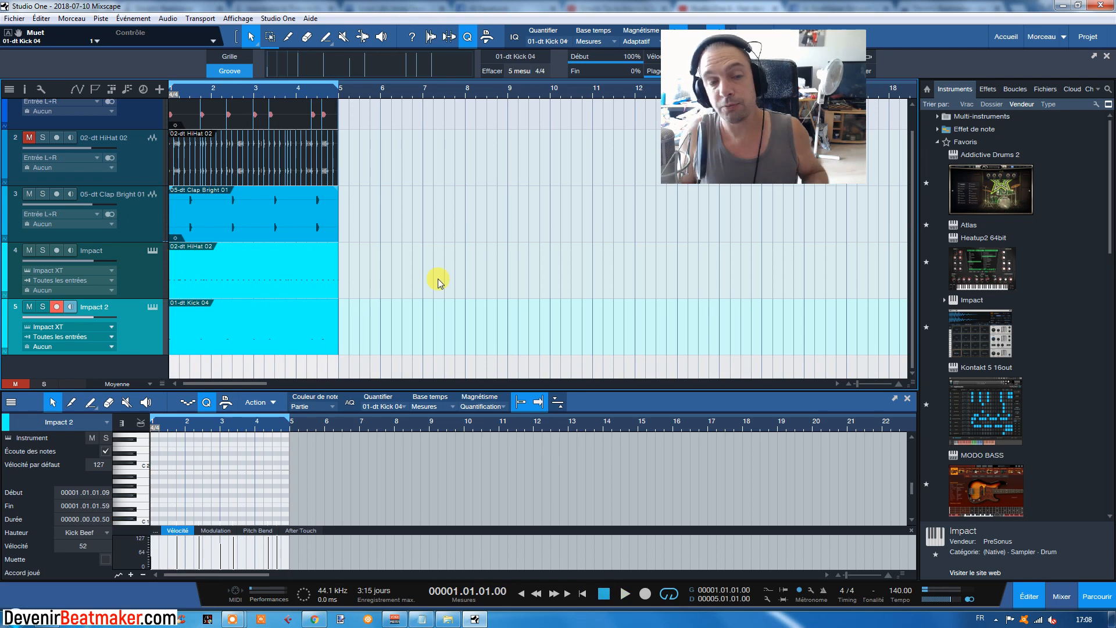